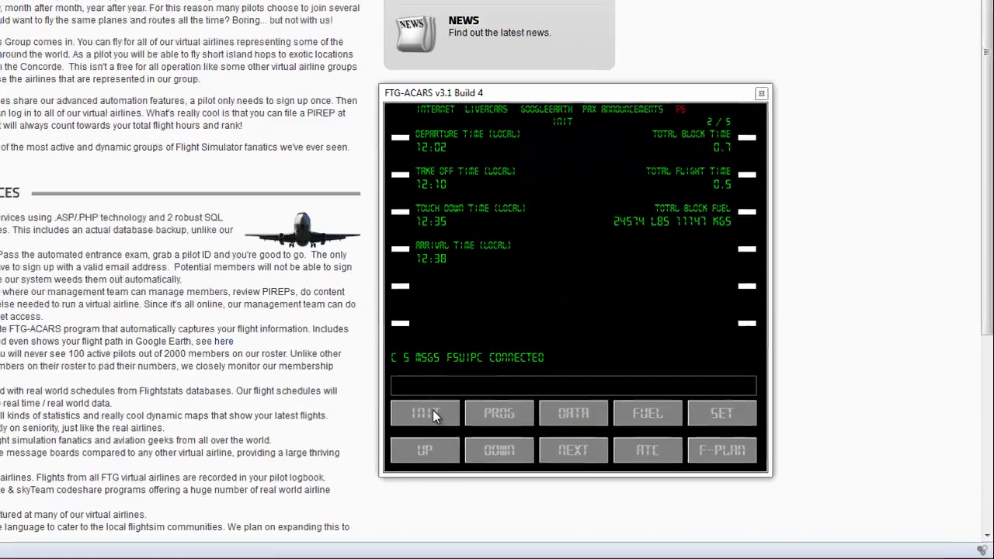
# - Page through the flight report to INIT page 2, showing block times and 24574 LBS block fuel
pyautogui.click(525, 438)
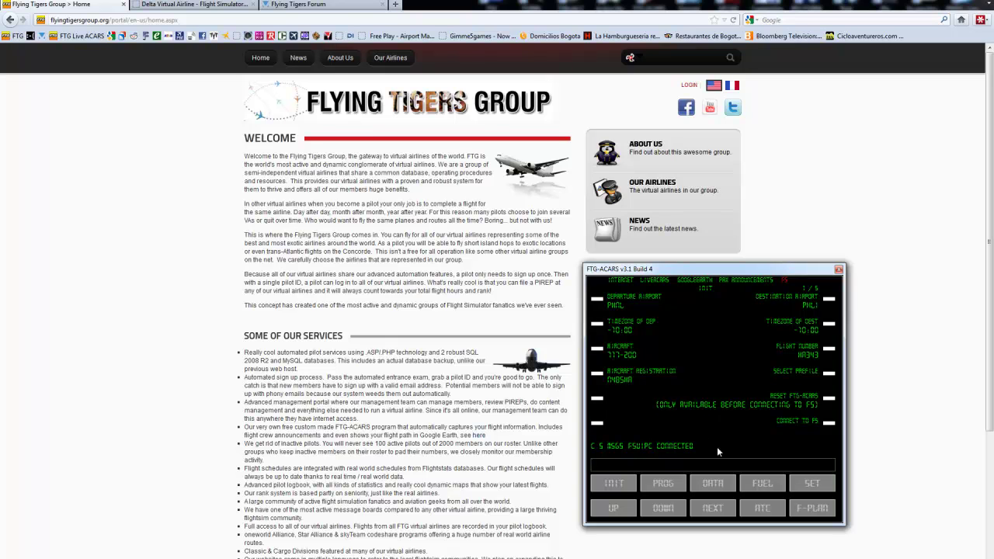
pyautogui.click(715, 510)
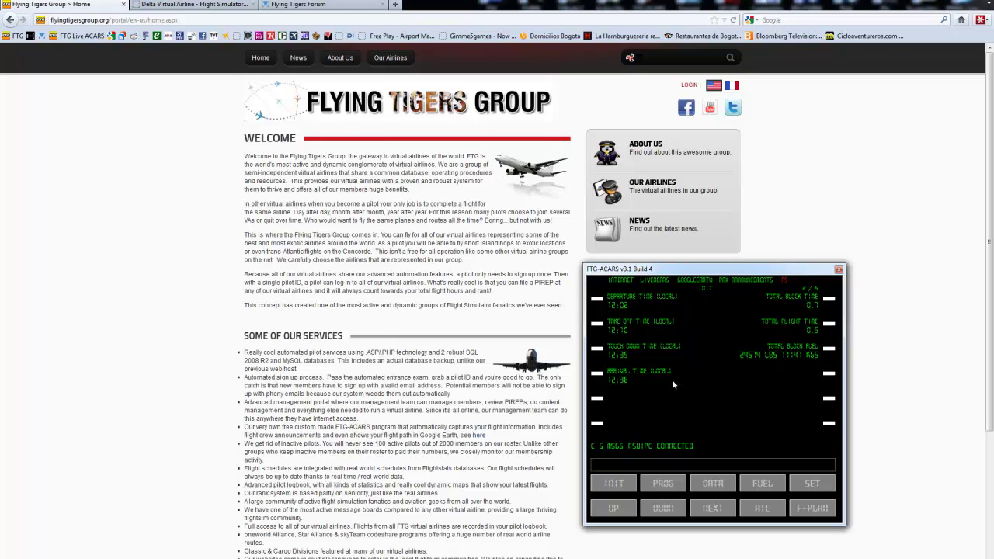
# - Advance the report to page 3/5 with FL140, Mach 0.56 and 114 NM flown
pyautogui.click(719, 508)
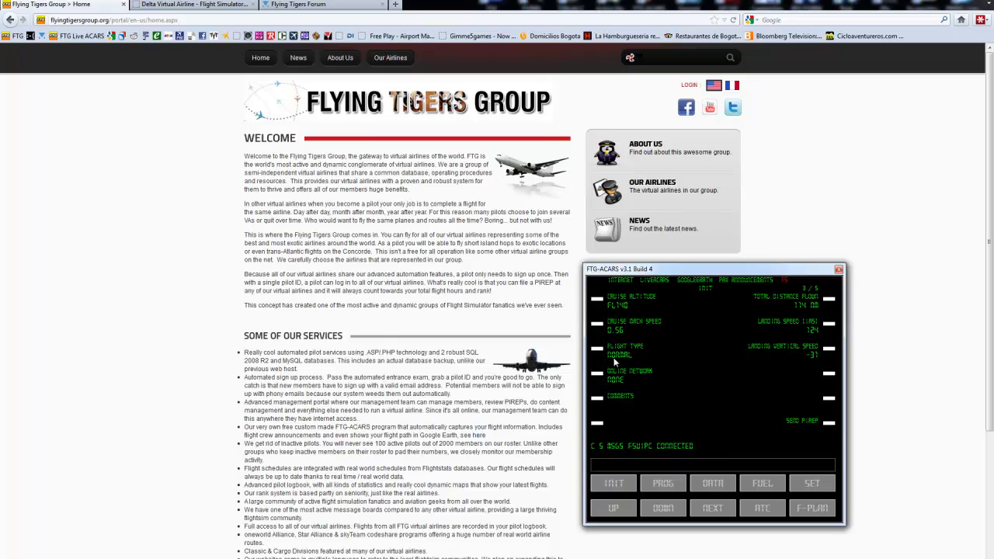
# - Open the Delta VA flight schedules page with Passenger search type, and move ACARS beside it
pyautogui.click(194, 5)
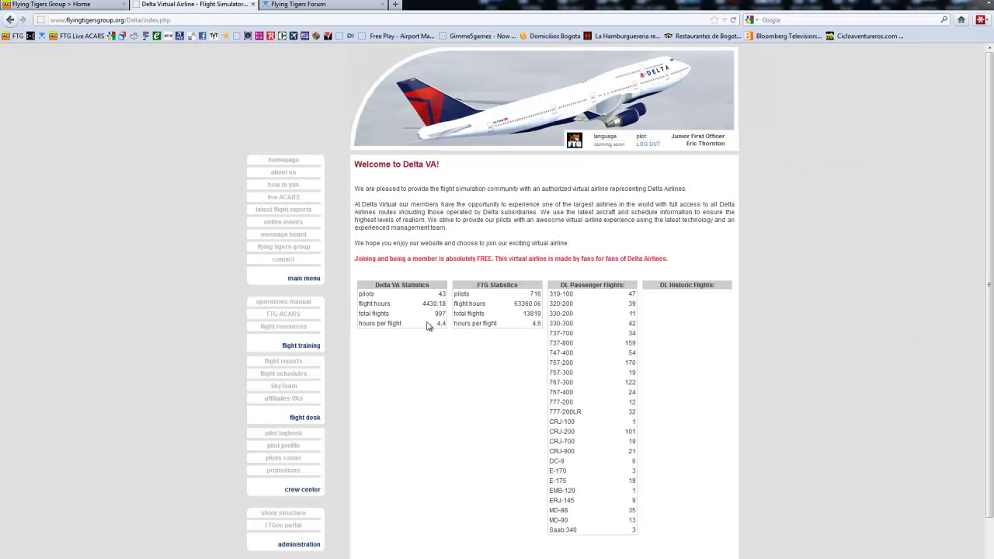
pyautogui.click(294, 376)
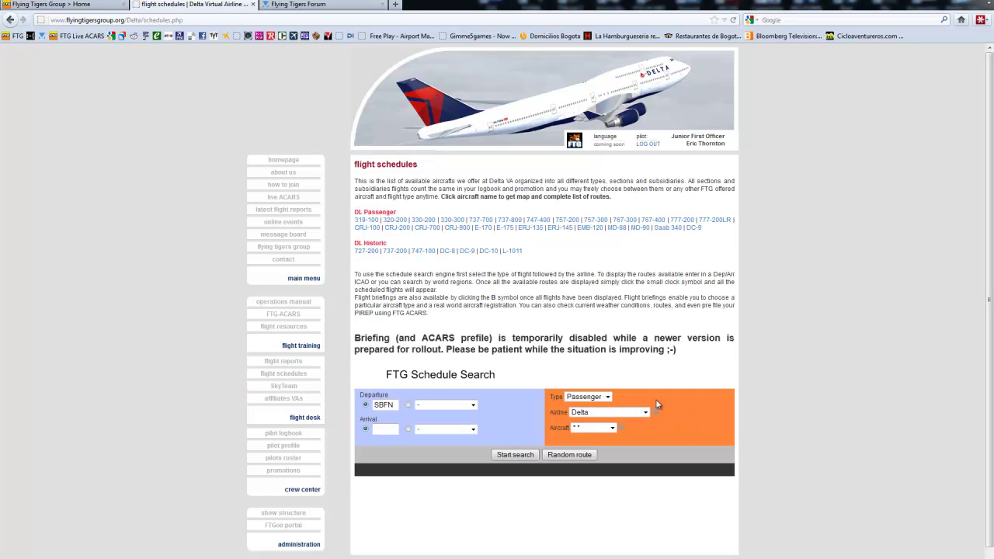
pyautogui.click(606, 397)
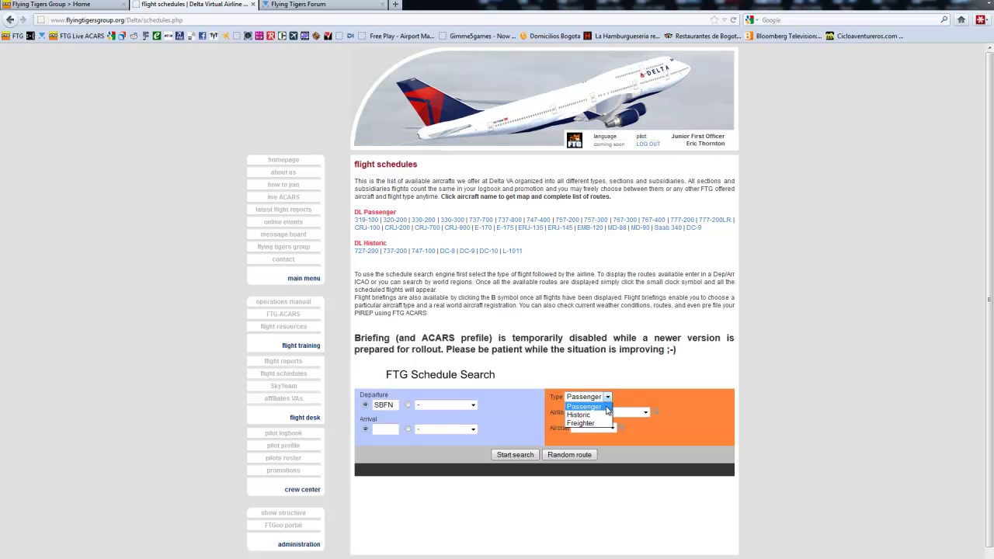
pyautogui.click(638, 403)
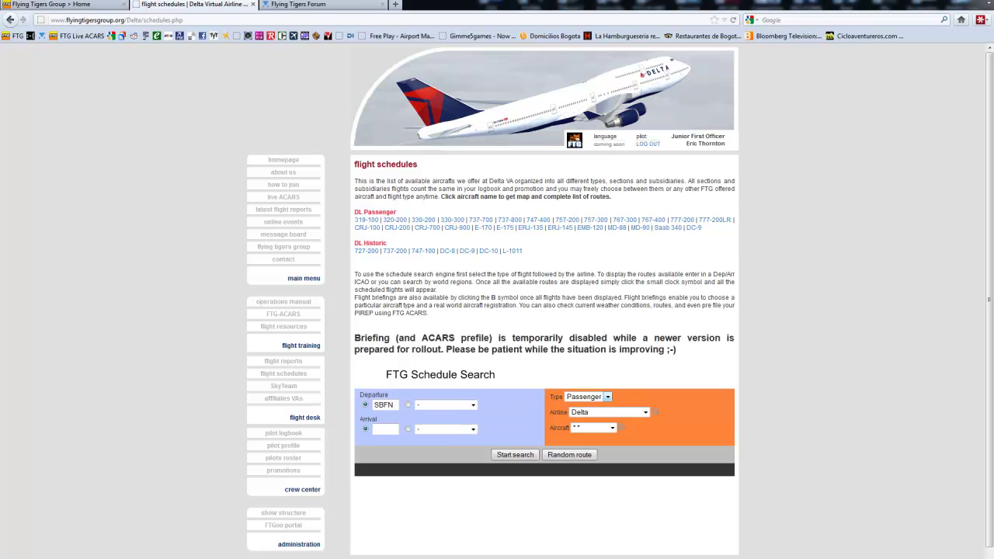
pyautogui.moveTo(715, 279); pyautogui.dragTo(778, 150)
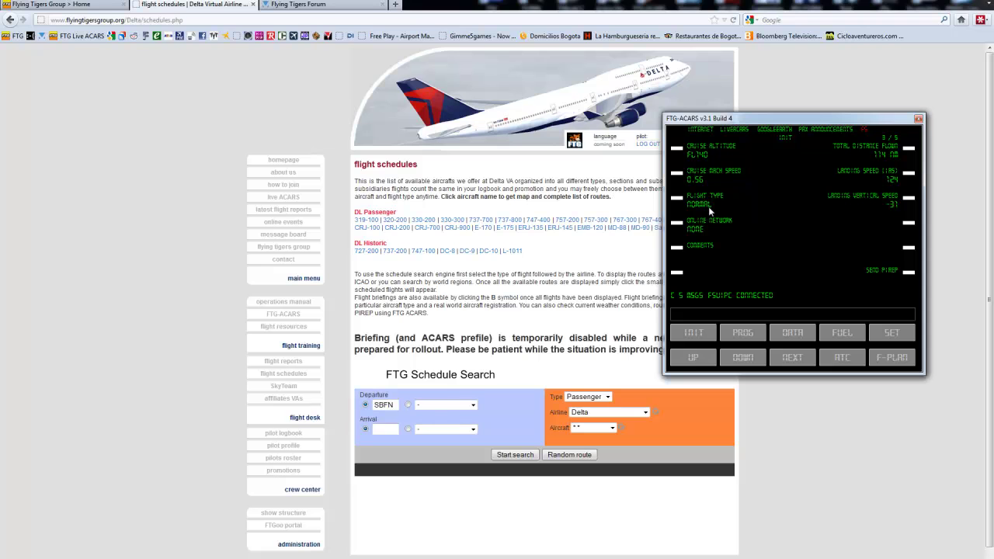
# - Set the schedule search type to Historic and the ACARS flight type to CLASSIC
pyautogui.click(594, 397)
pyautogui.click(599, 415)
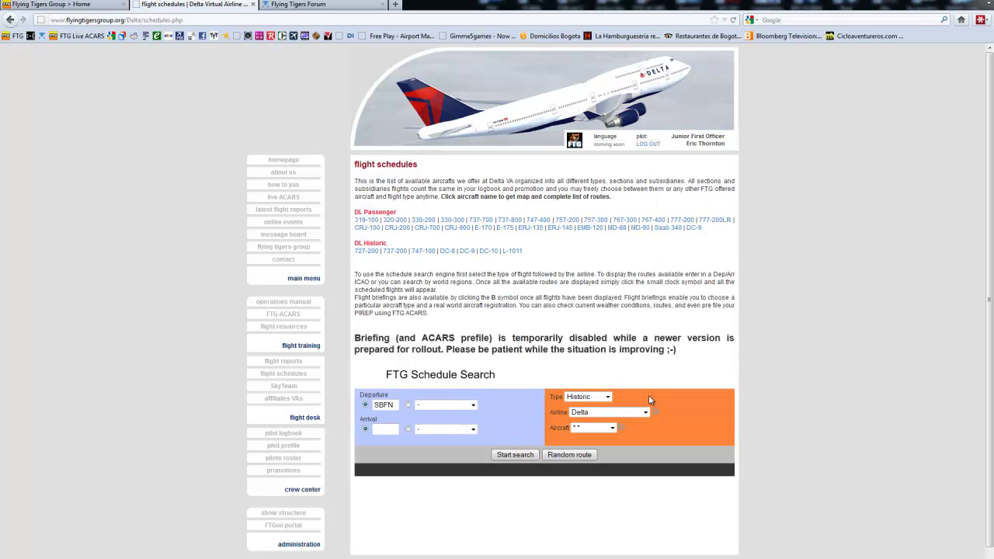
pyautogui.click(373, 558)
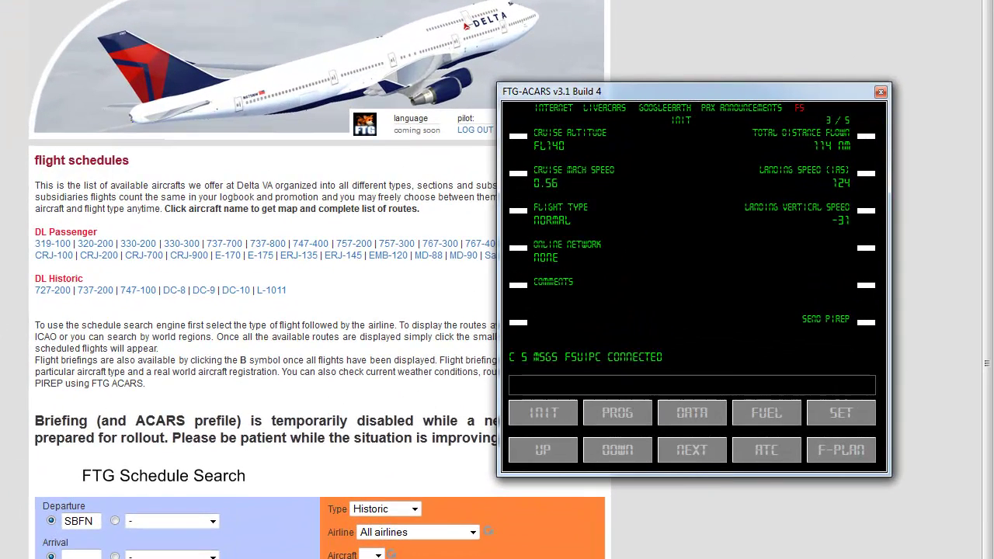
pyautogui.write('C')
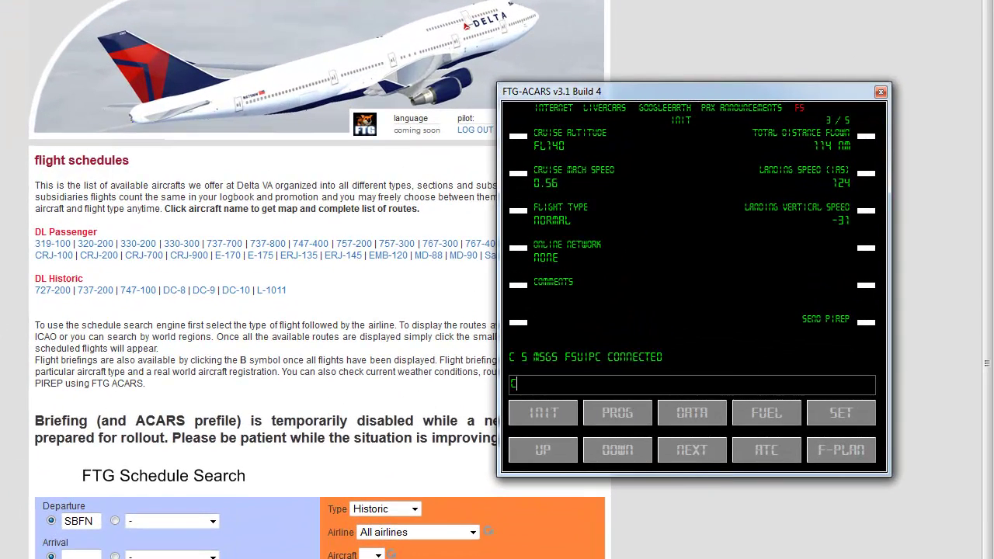
pyautogui.click(519, 211)
# - Switch the schedule search type to Freighter and the ACARS flight type to FREIGHT
pyautogui.click(406, 510)
pyautogui.click(372, 543)
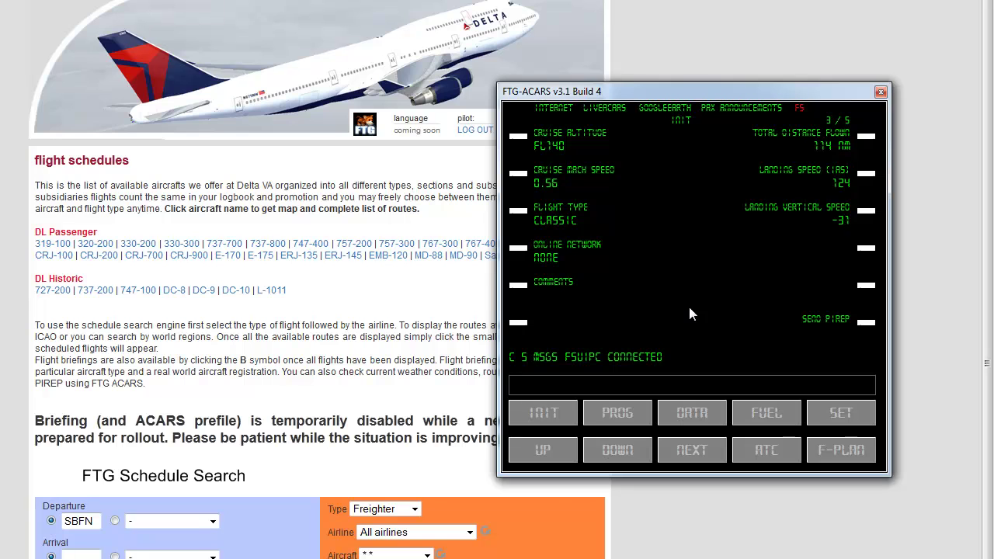
pyautogui.write('F')
pyautogui.click(518, 211)
# - Restore flight type NORMAL and enter the comment 'LOVELY APP LIHUE, NICE LANDING'
pyautogui.write('N')
pyautogui.click(517, 219)
pyautogui.write('LOVELY APP LIHUE, NICE LANF!')
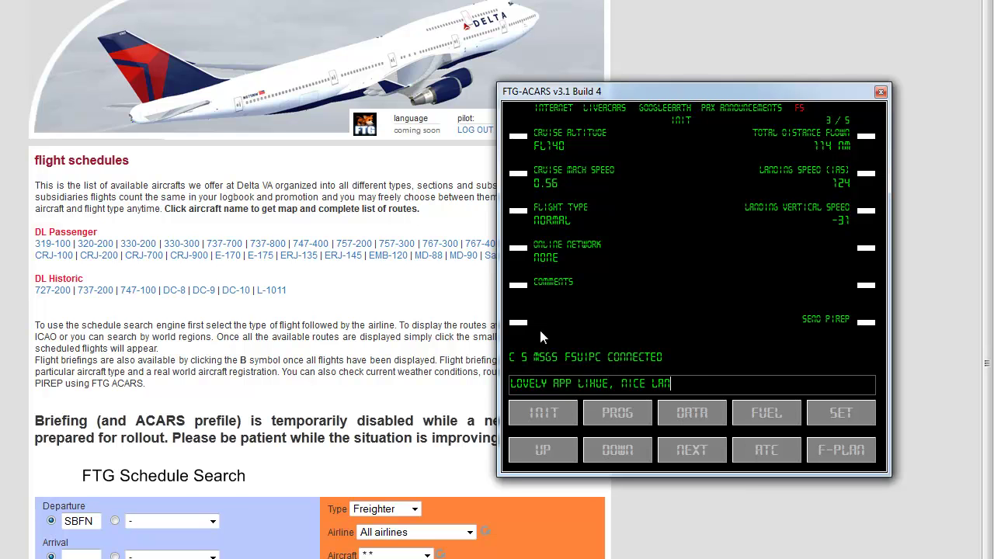
pyautogui.write('ING')
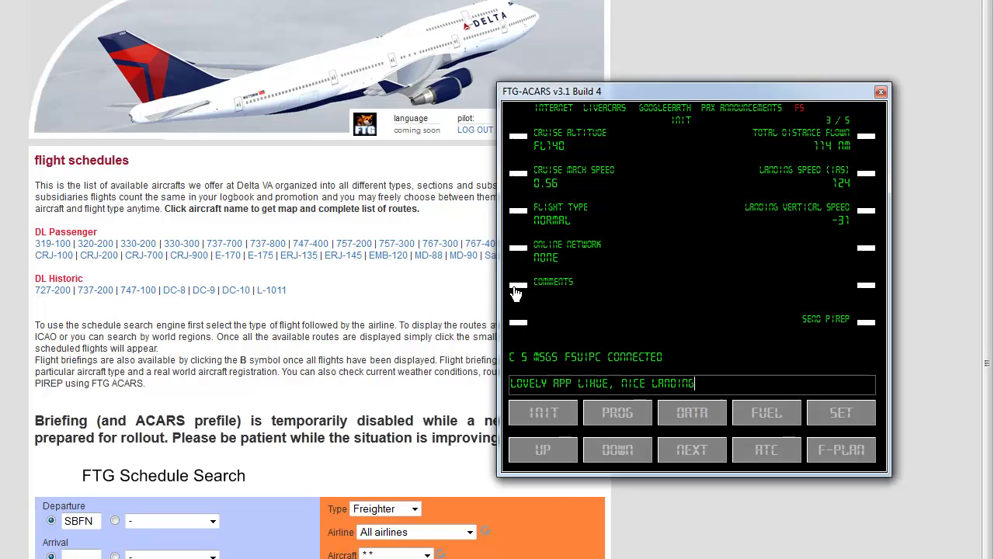
pyautogui.click(516, 288)
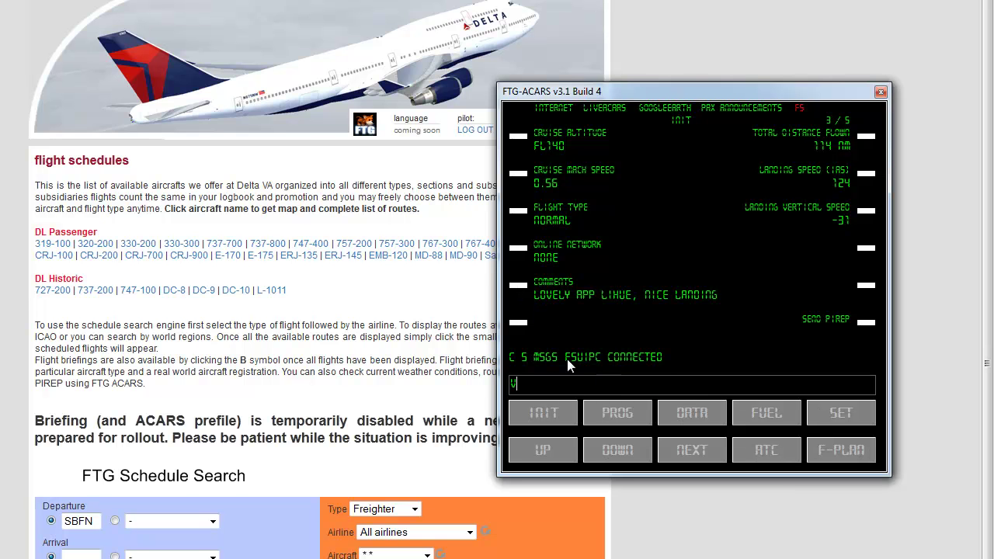
# - Cycle the online network through VATSIM and IVAO back to NONE, then clear status messages
pyautogui.click(518, 250)
pyautogui.click(519, 253)
pyautogui.click(518, 250)
pyautogui.click(510, 356)
pyautogui.click(513, 355)
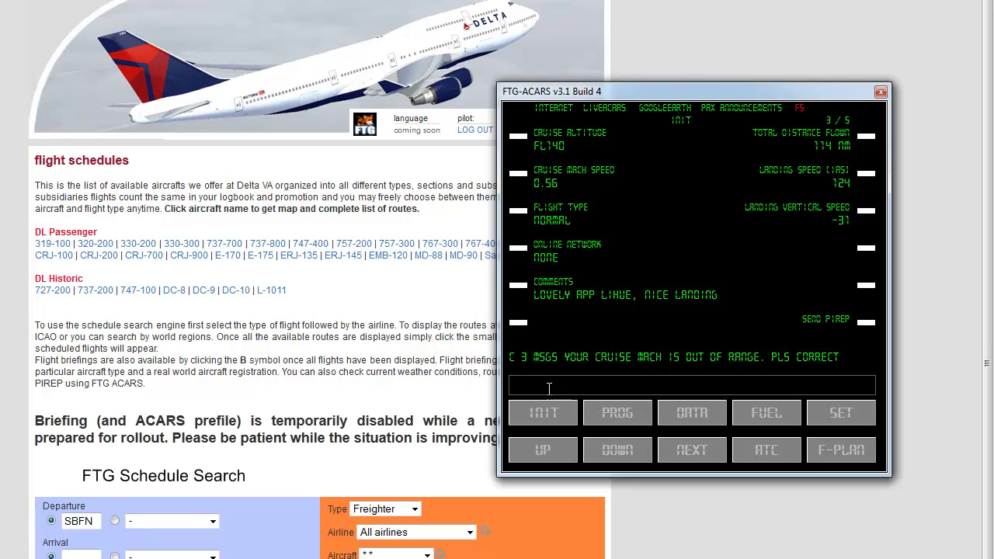
# - Clear the remaining messages, send the PIREP, and open the Delta VA pilot logbook
pyautogui.click(513, 355)
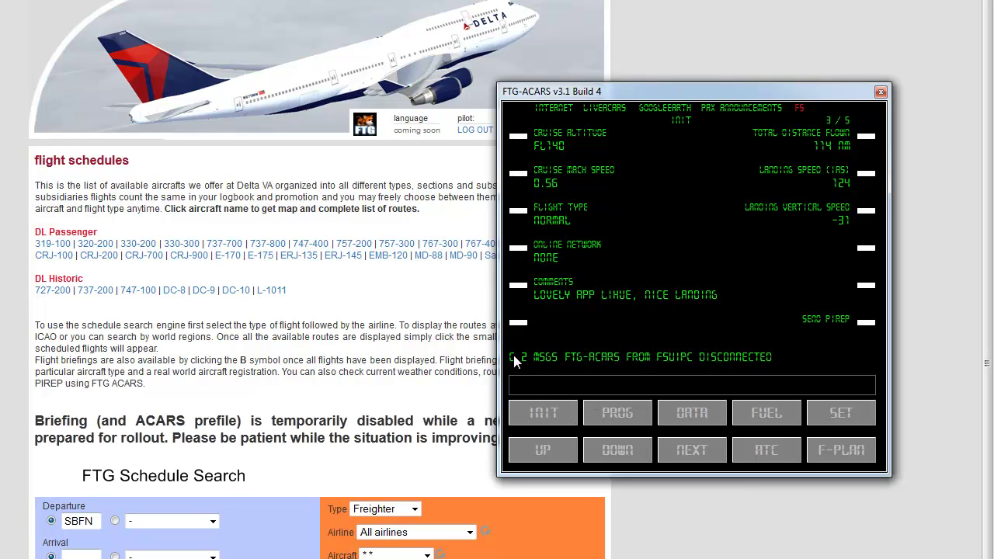
pyautogui.click(514, 356)
pyautogui.click(513, 356)
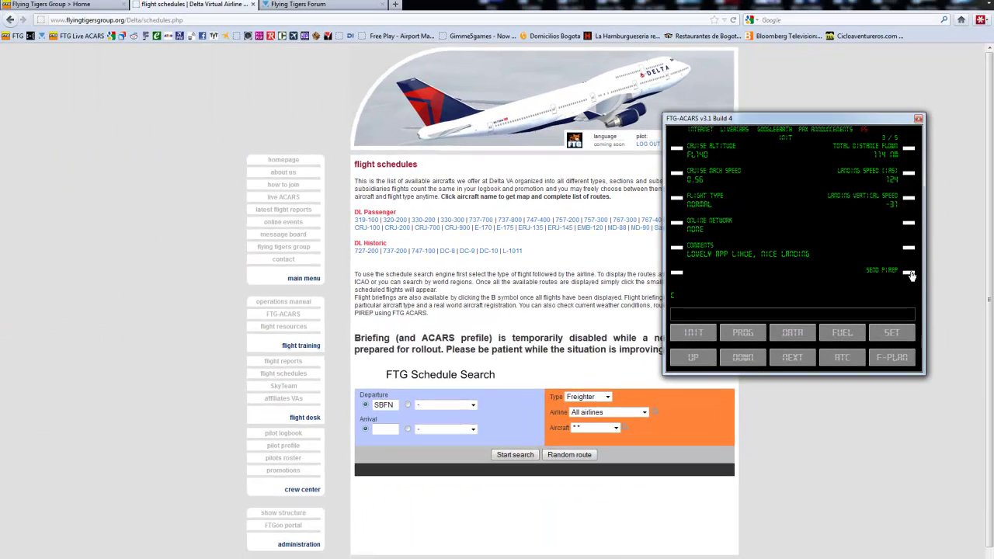
pyautogui.click(909, 273)
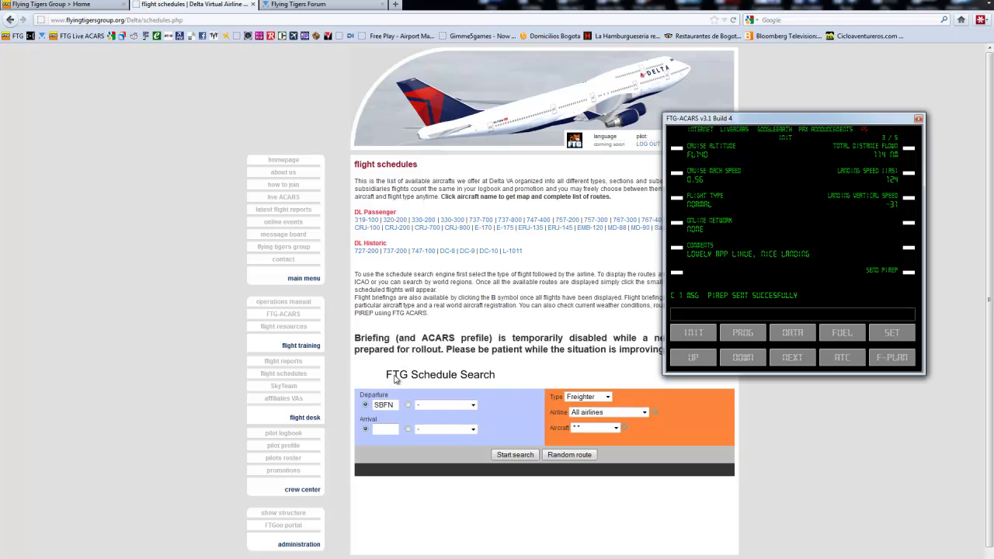
pyautogui.click(314, 435)
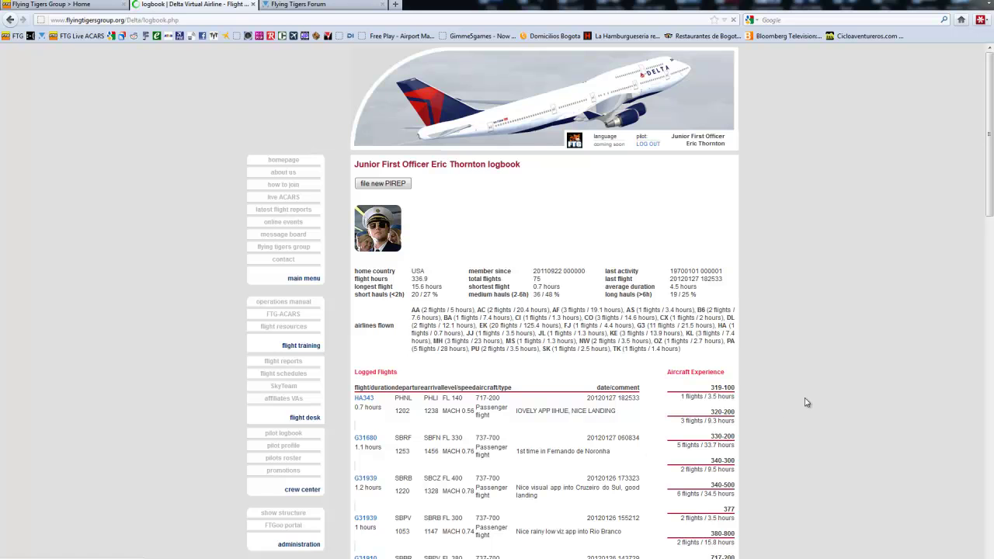
# - Highlight HA343's logged comment in the logbook and bring the ACARS window back on top
pyautogui.scroll(-1, 806, 403)
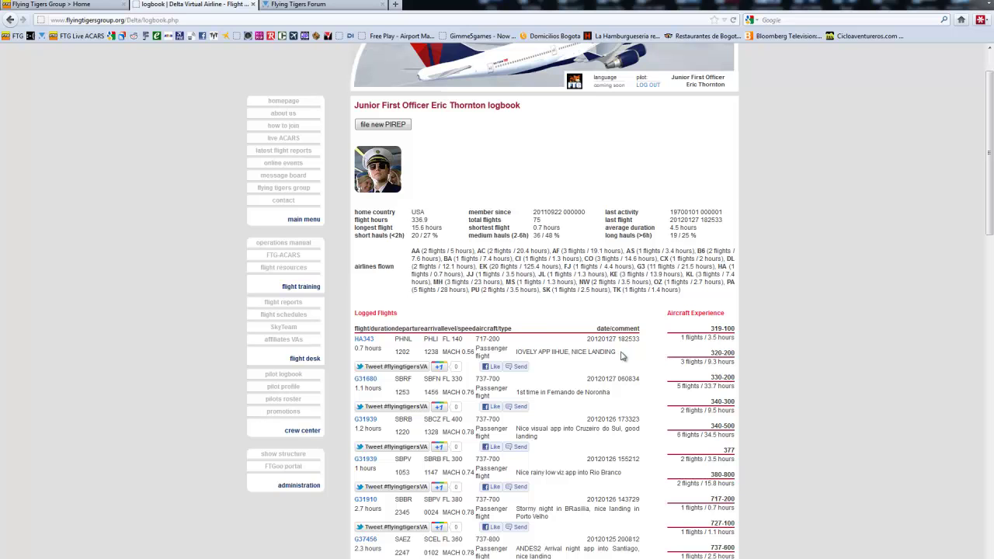
pyautogui.moveTo(621, 355); pyautogui.dragTo(514, 354)
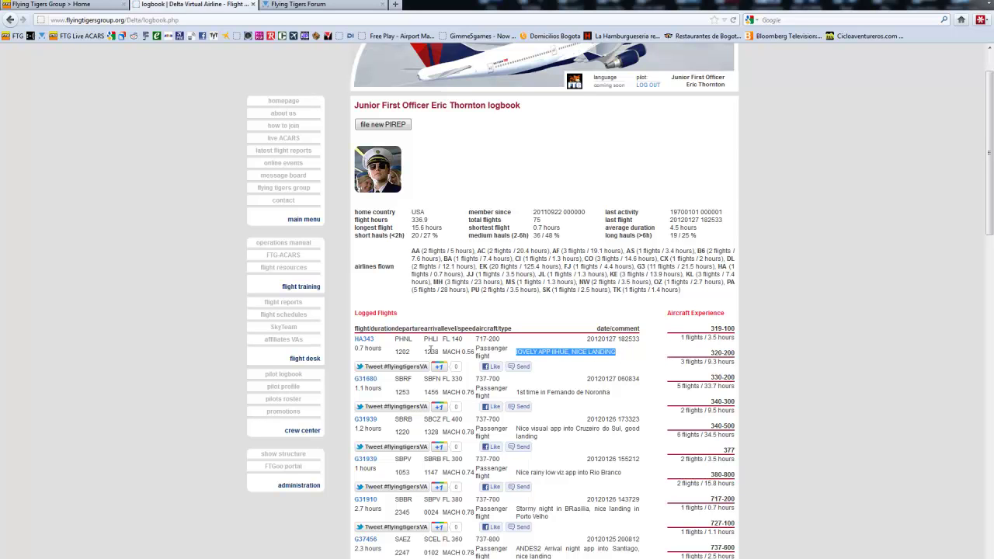
pyautogui.scroll(1, 536, 384)
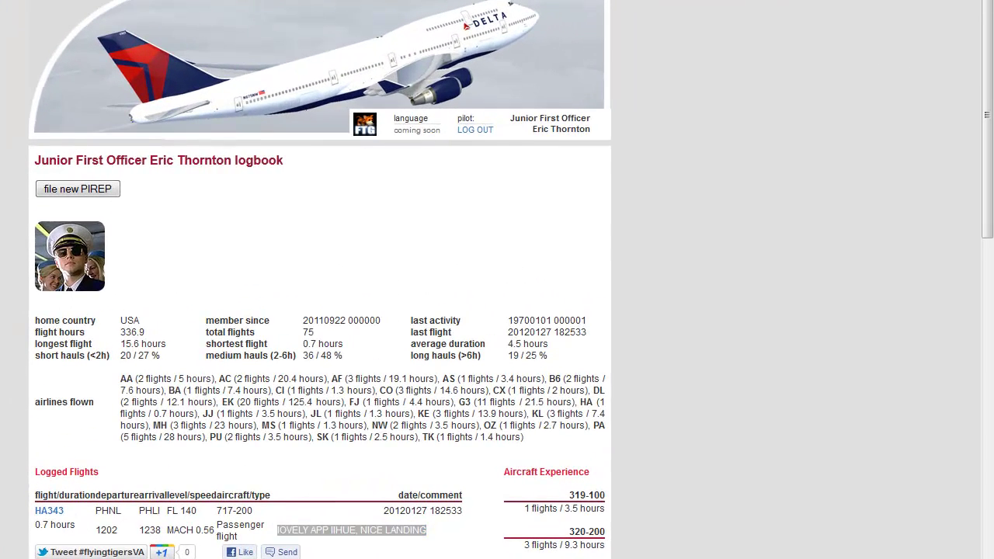
pyautogui.hotkey('alt', 'Tab')
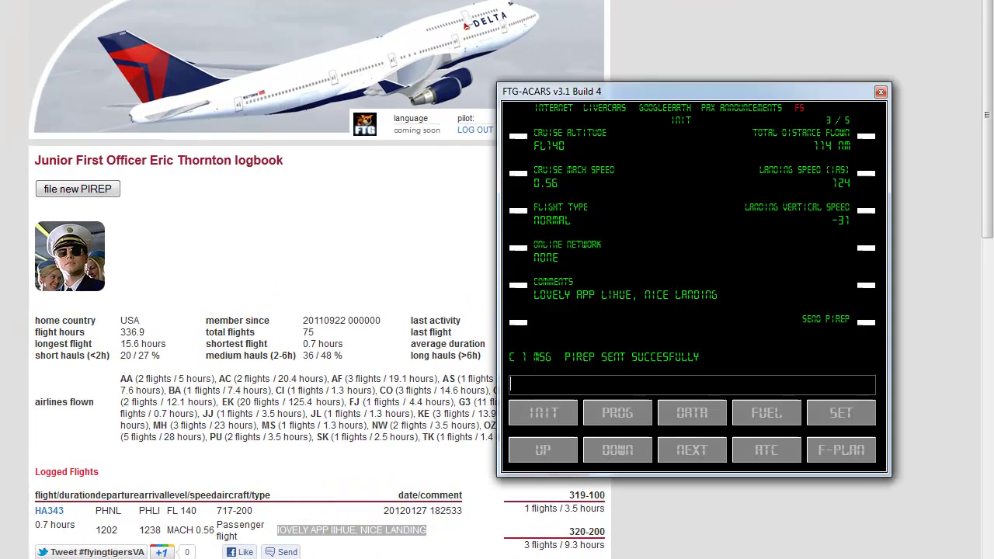